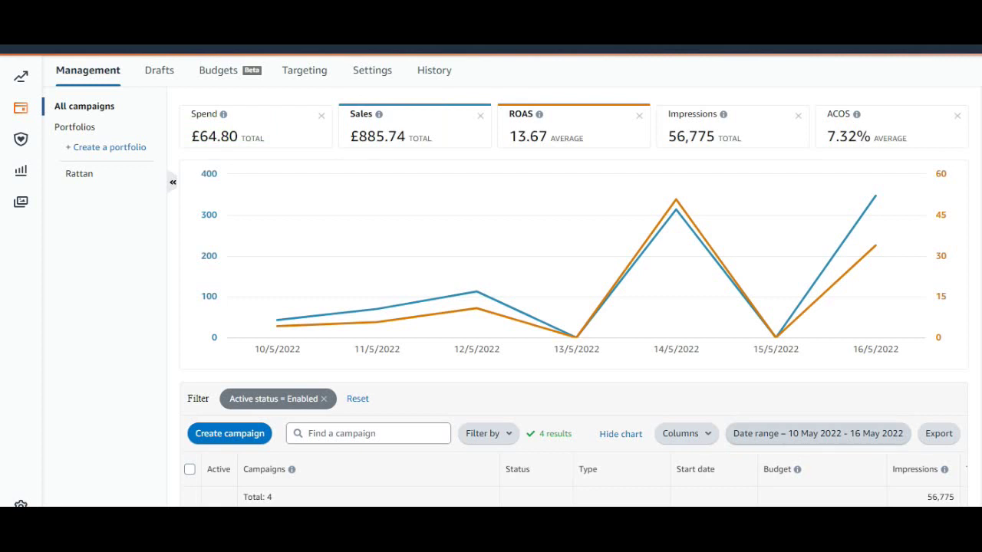
# - View the campaign performance chart for last week and for this month
pyautogui.click(818, 434)
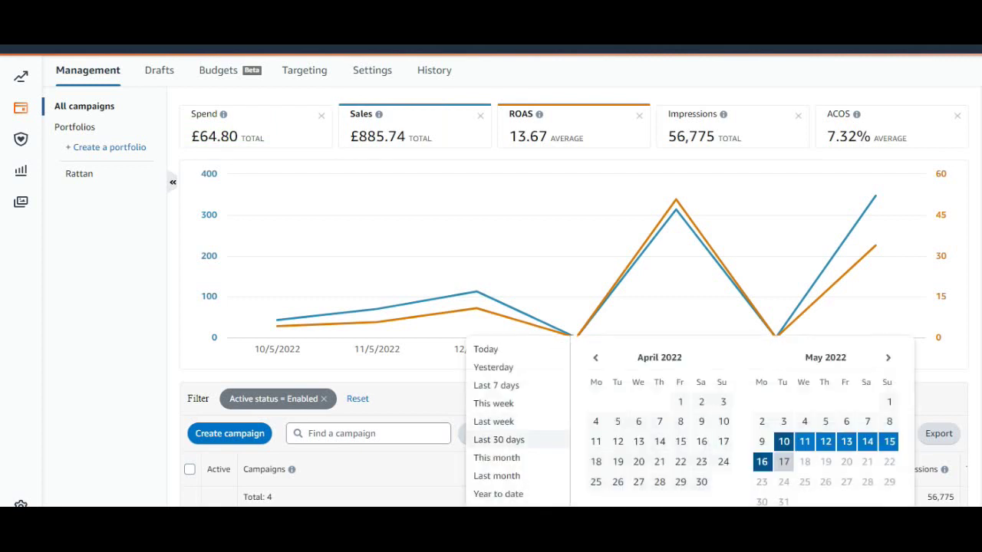
pyautogui.click(493, 421)
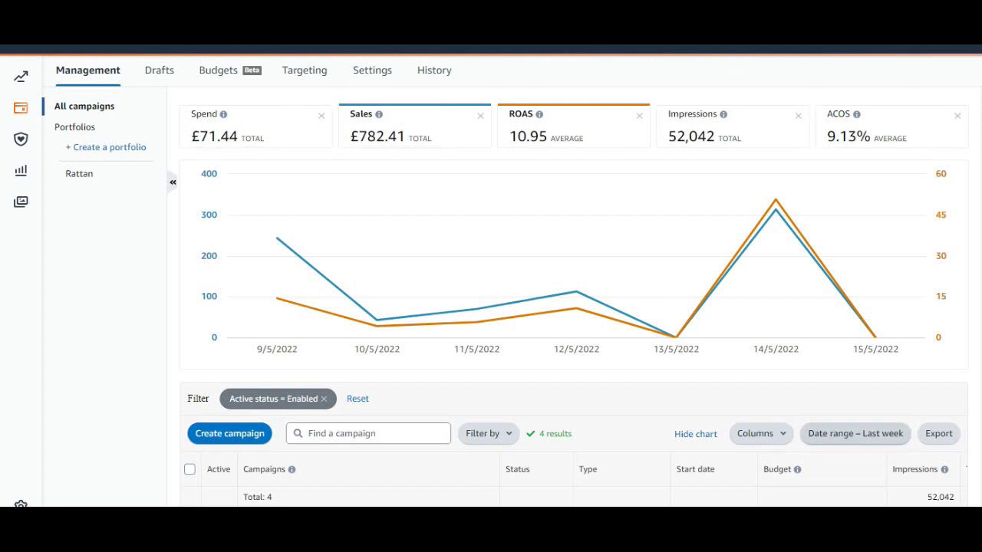
pyautogui.click(854, 434)
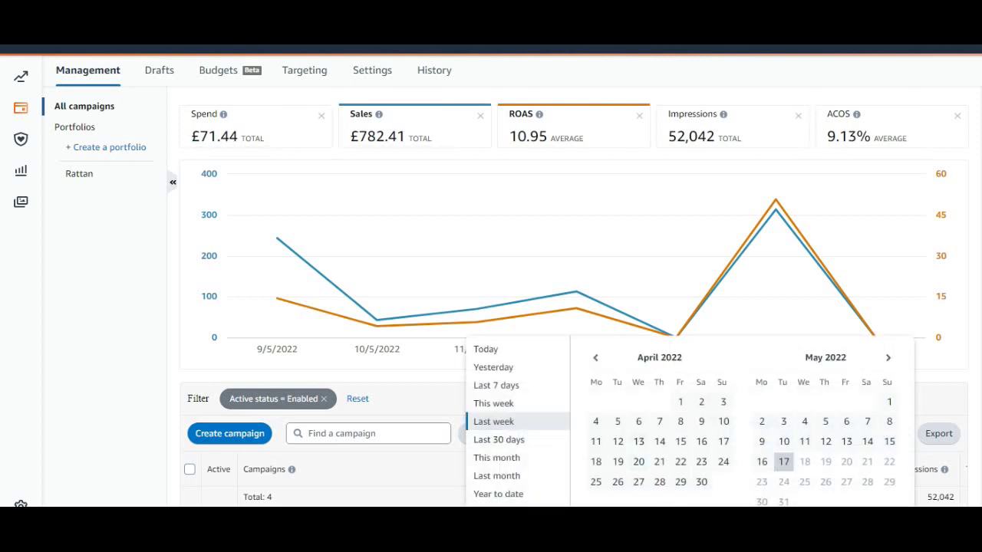
pyautogui.click(496, 457)
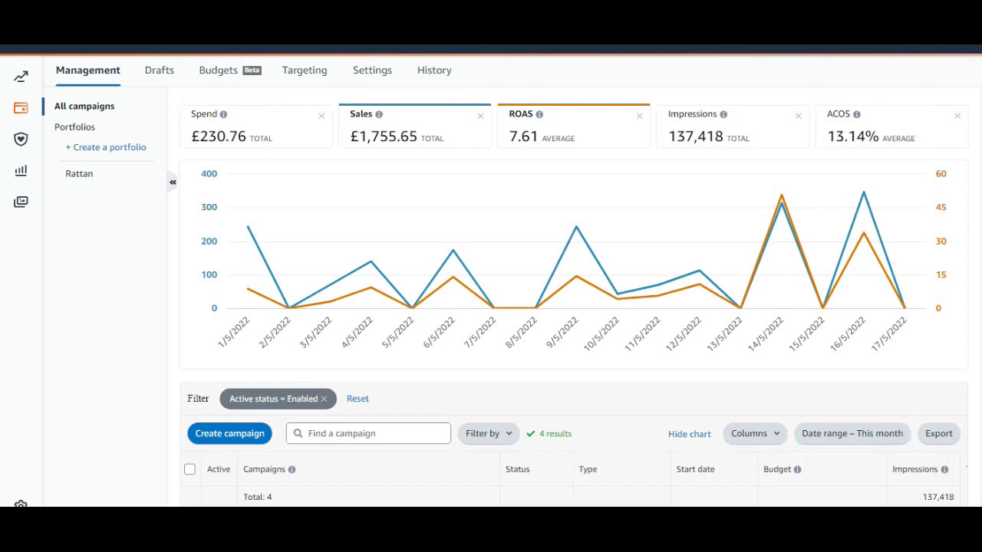
# - View the campaign performance chart for last month and for the year to date
pyautogui.click(804, 439)
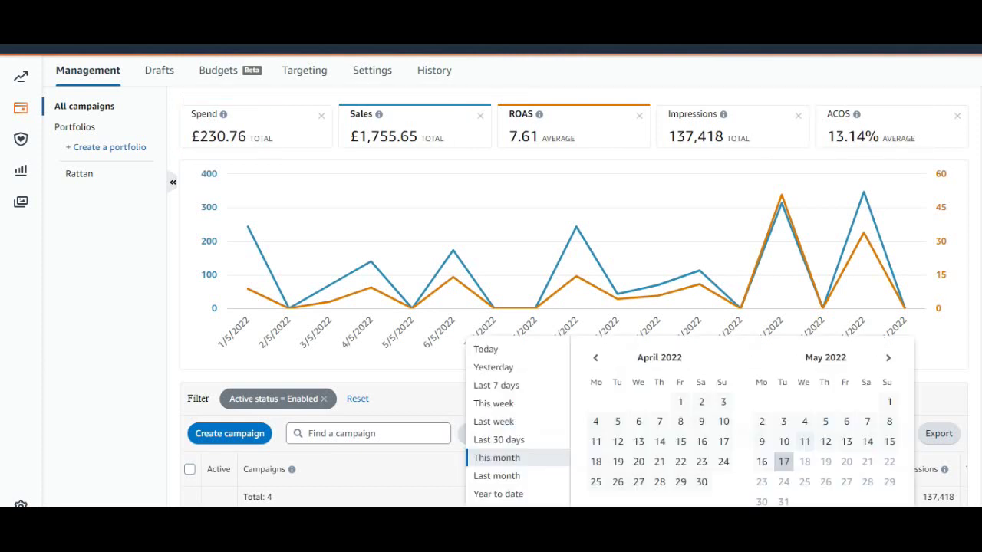
pyautogui.click(496, 475)
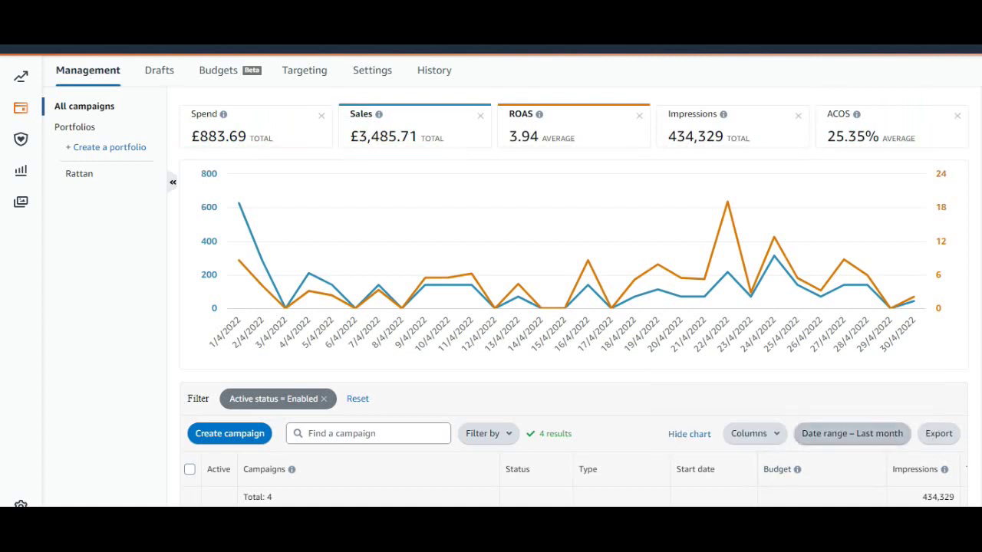
pyautogui.click(852, 434)
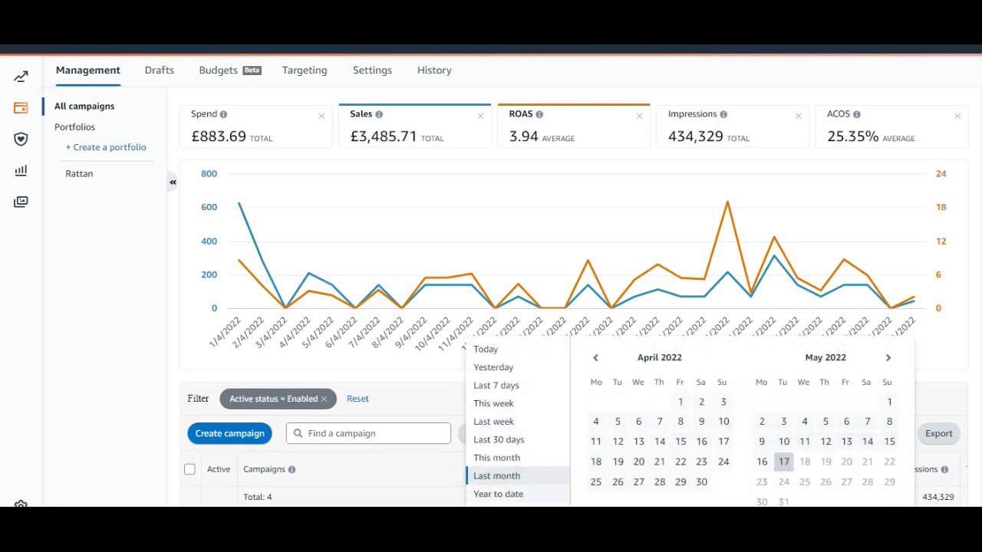
pyautogui.click(498, 494)
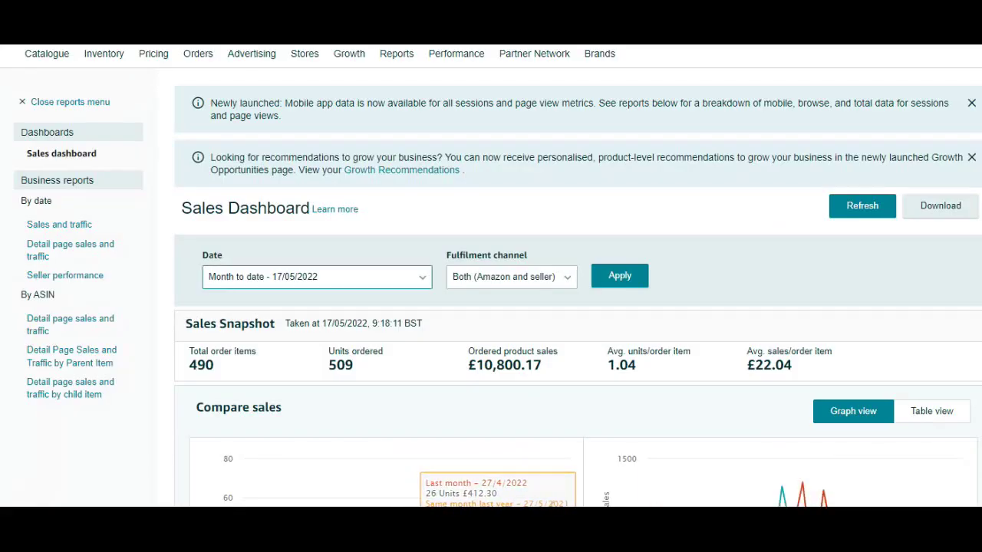
# - Switch the Sales Dashboard to a custom date range starting on 01/04/2022
pyautogui.click(317, 277)
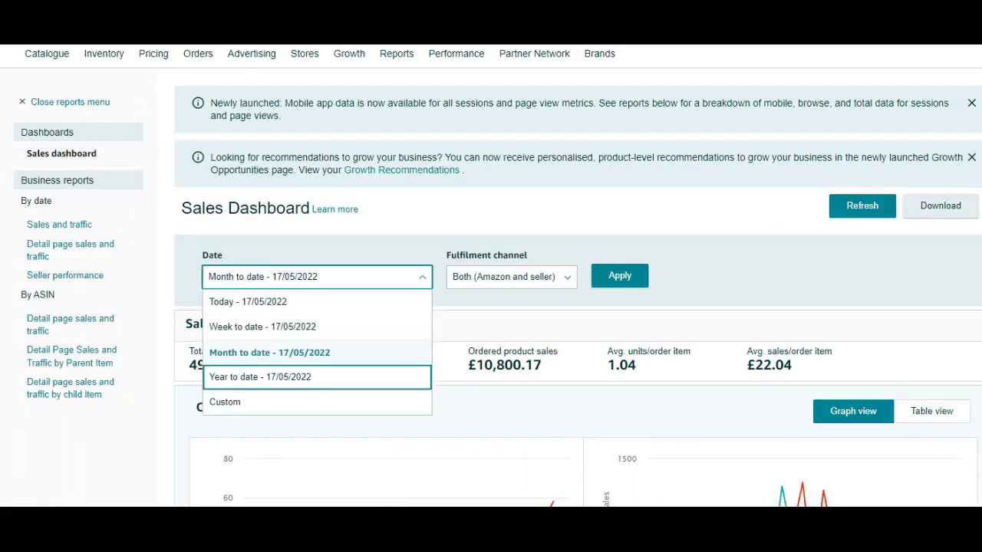
pyautogui.press('Return')
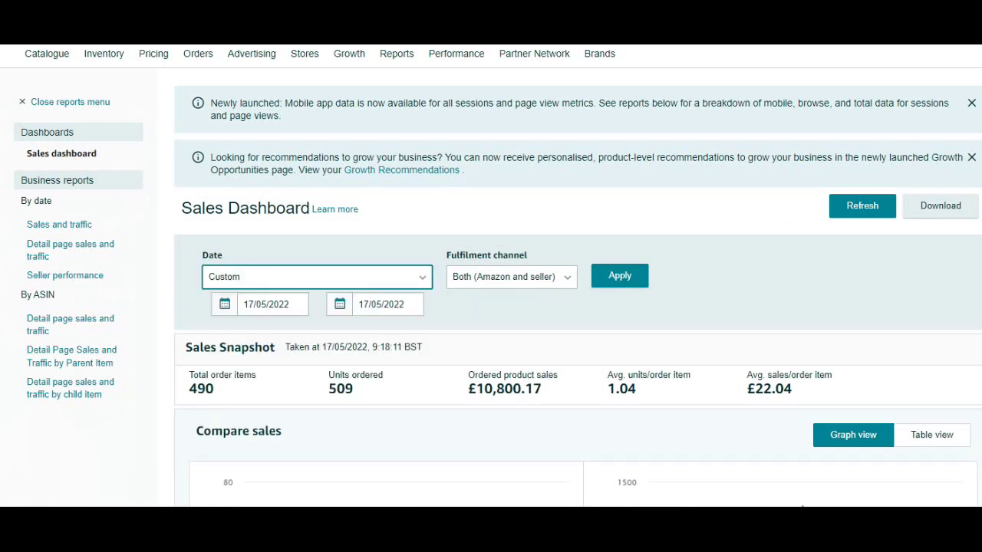
pyautogui.click(278, 303)
pyautogui.click(222, 328)
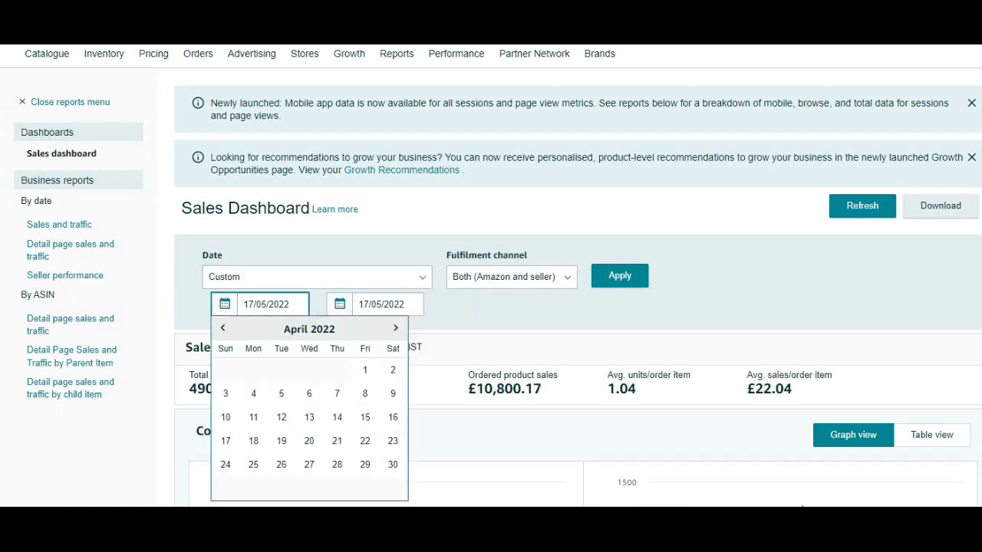
pyautogui.click(365, 370)
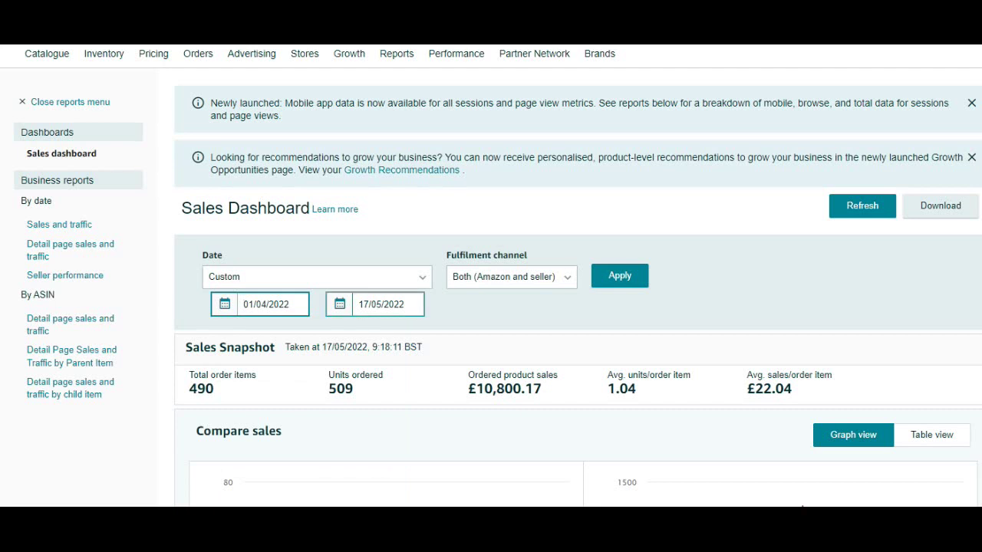
# - Set the custom range's end date to 30/04/2022 and apply it to the sales snapshot
pyautogui.press('Tab')
pyautogui.press('pageup')
pyautogui.press('Down')
pyautogui.press('Down')
pyautogui.press('Right')
pyautogui.press('Right')
pyautogui.press('Return')
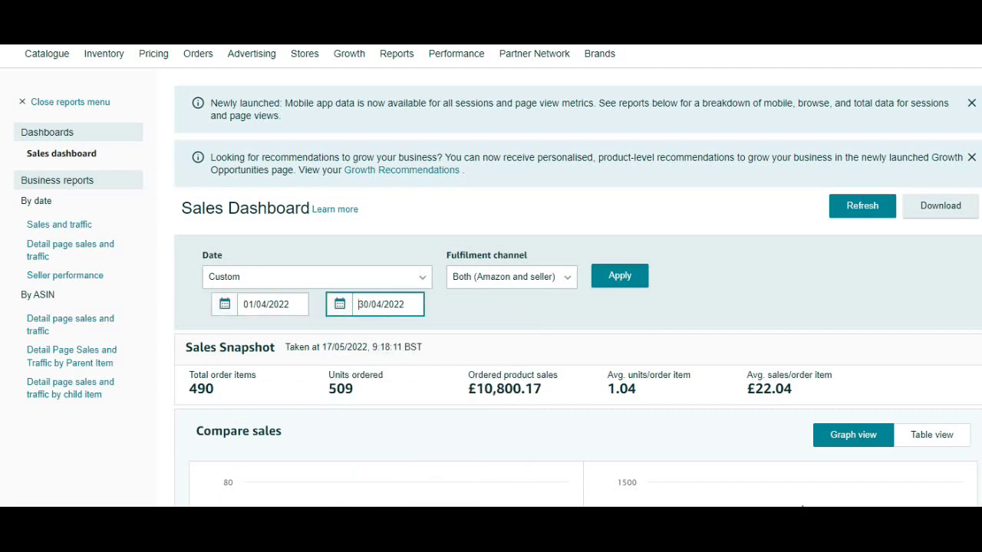
pyautogui.scroll(-1, 491, 275)
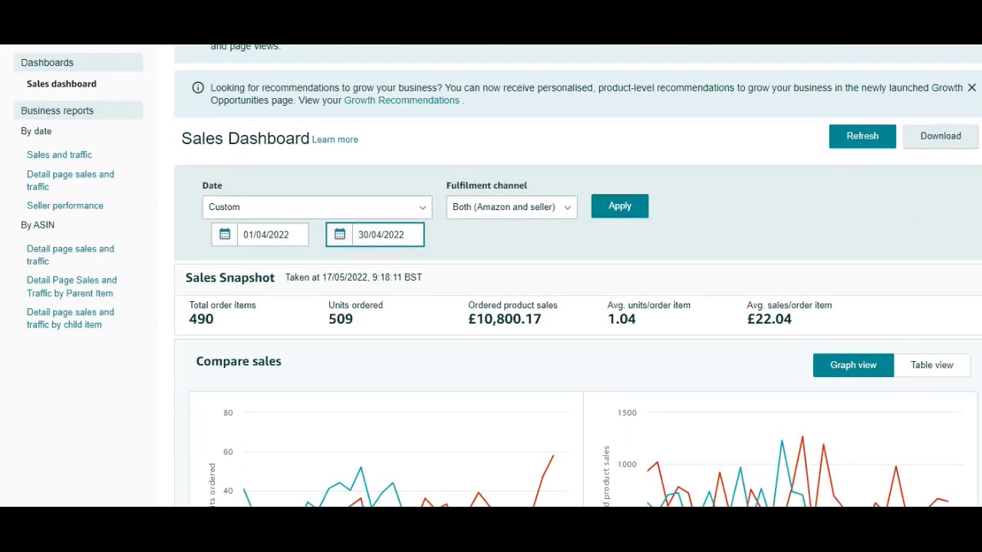
pyautogui.scroll(1, 575, 307)
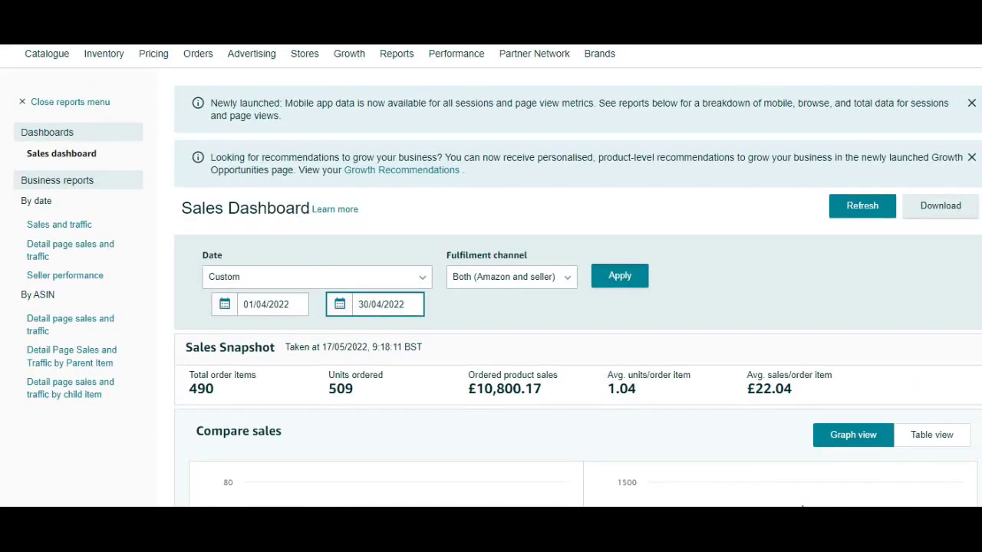
pyautogui.click(619, 276)
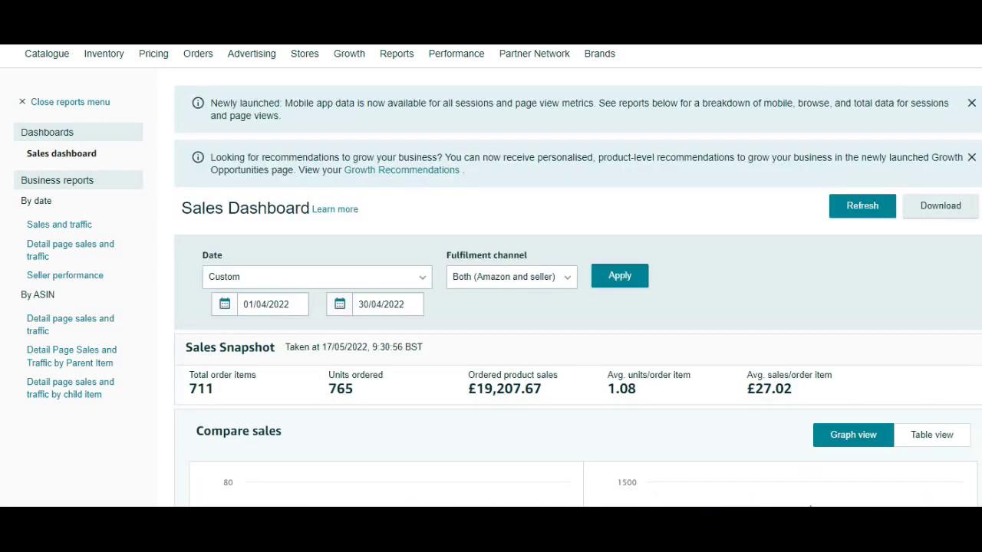
# - Show the sales snapshot for the custom range 01/03/2022 to 31/03/2022
pyautogui.click(317, 277)
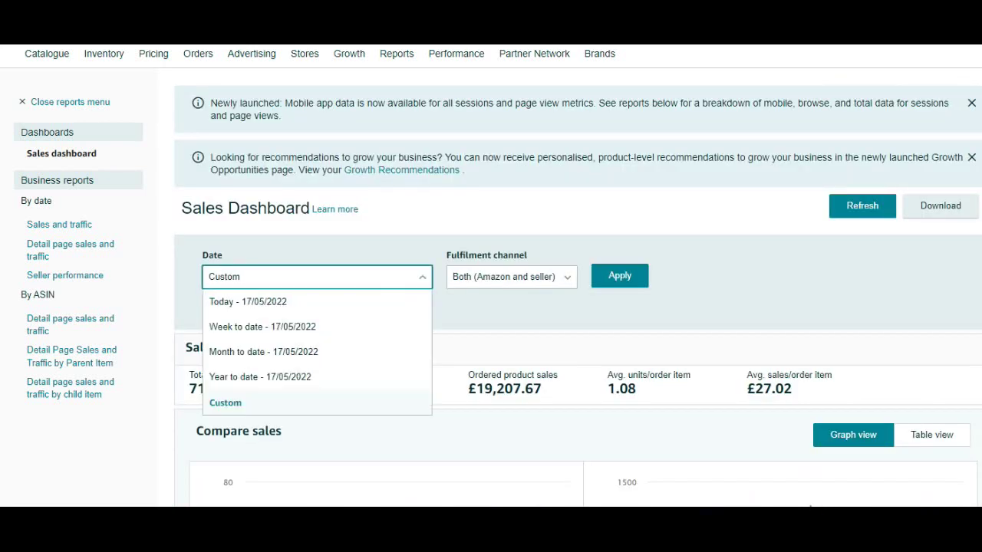
pyautogui.click(225, 403)
pyautogui.click(285, 304)
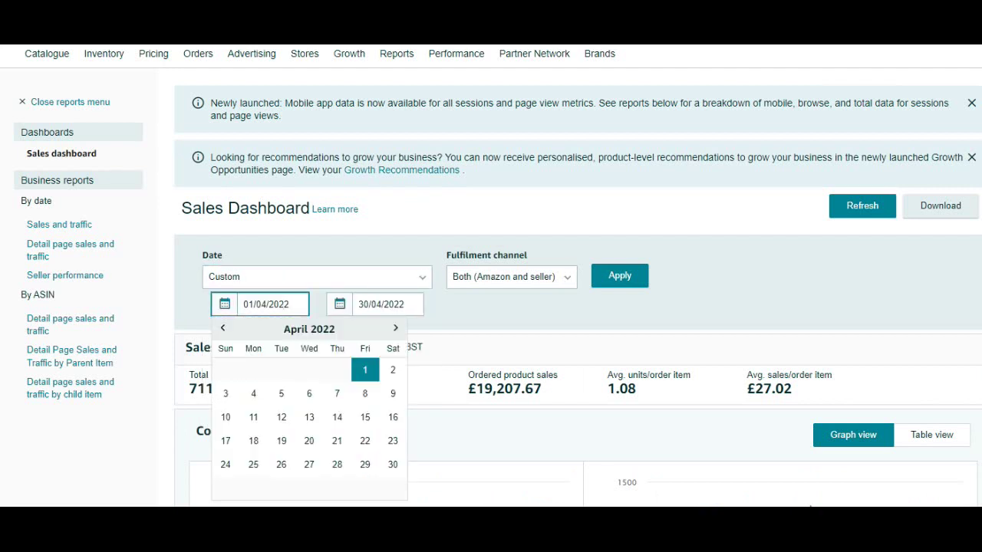
pyautogui.click(222, 327)
pyautogui.click(281, 370)
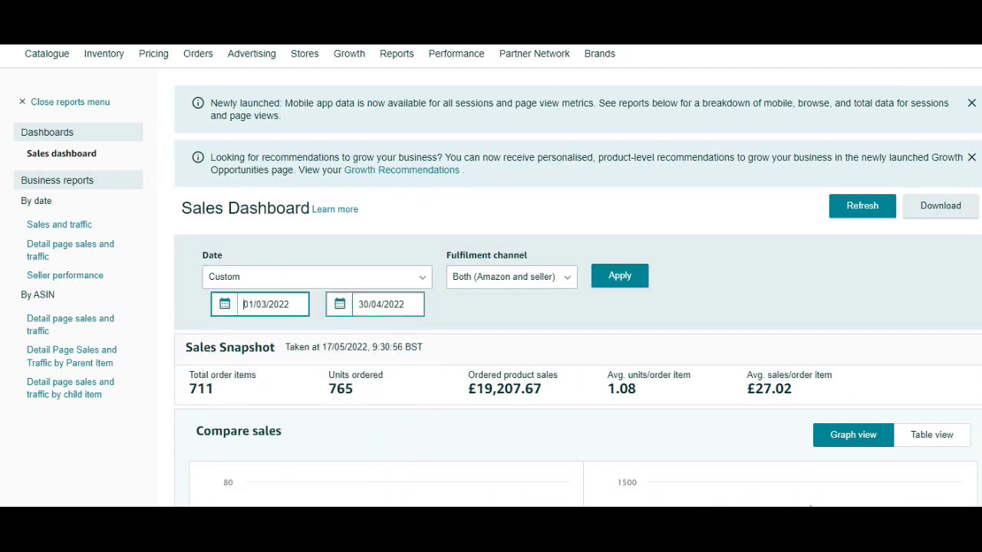
pyautogui.click(381, 304)
pyautogui.click(337, 328)
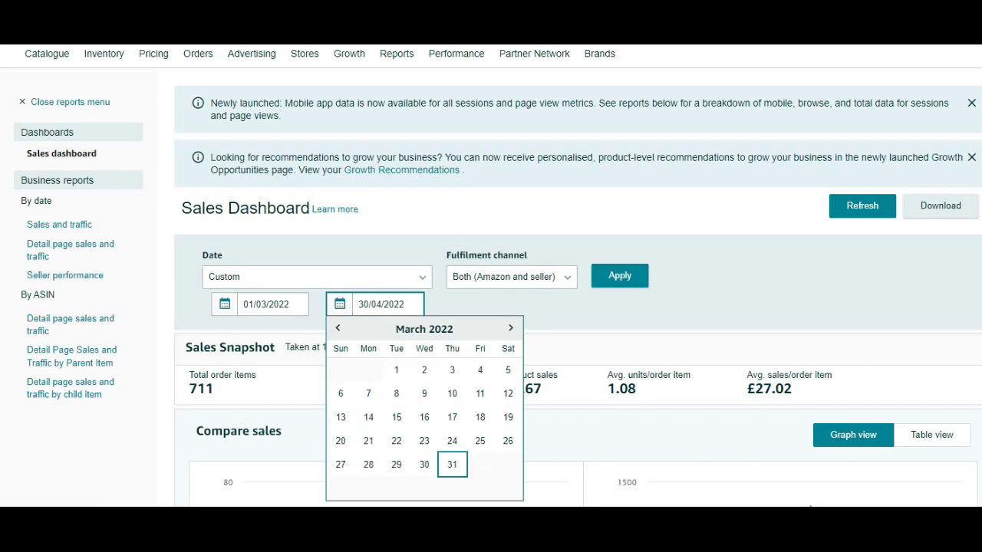
pyautogui.click(451, 464)
pyautogui.click(619, 275)
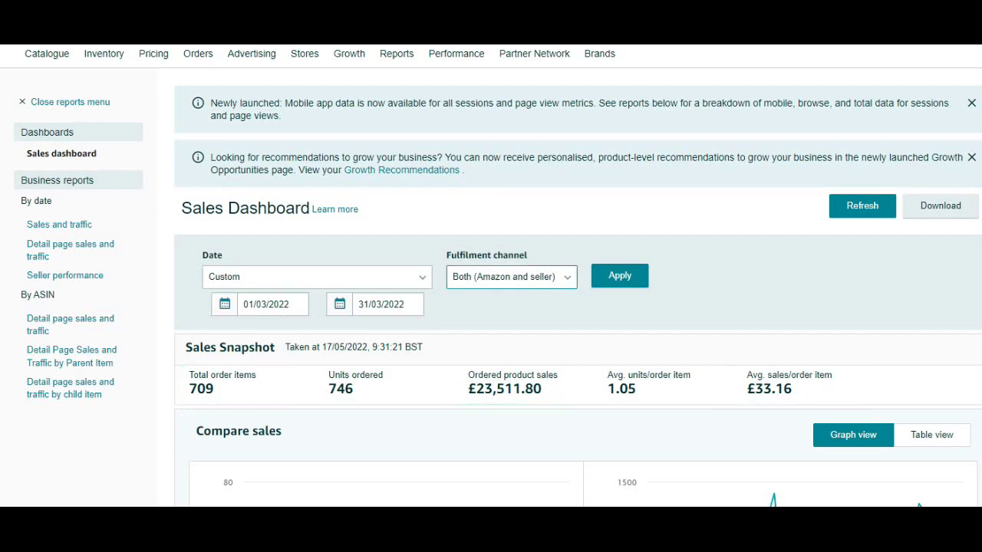
# - Set the Sales Dashboard date to Month to date and apply it
pyautogui.click(317, 277)
pyautogui.click(317, 352)
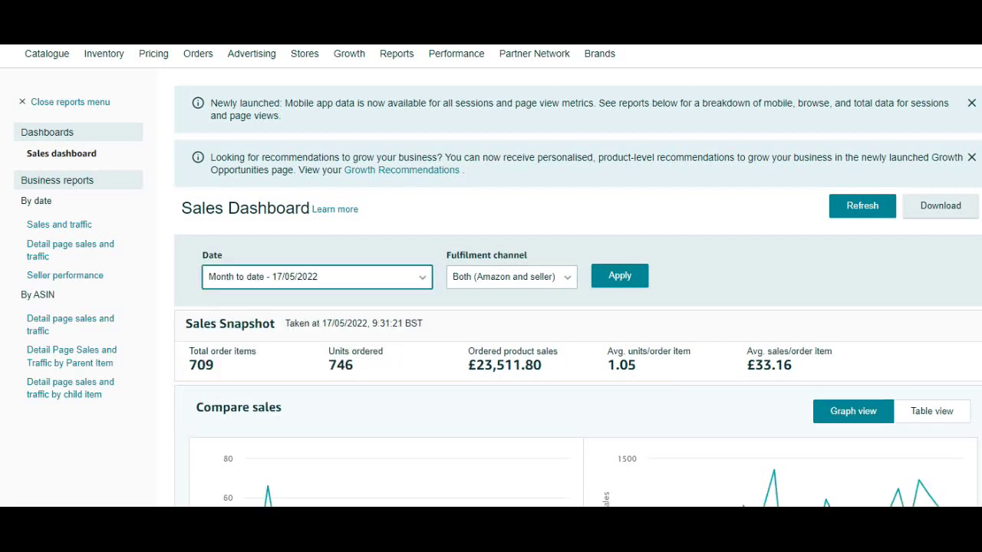
pyautogui.click(619, 275)
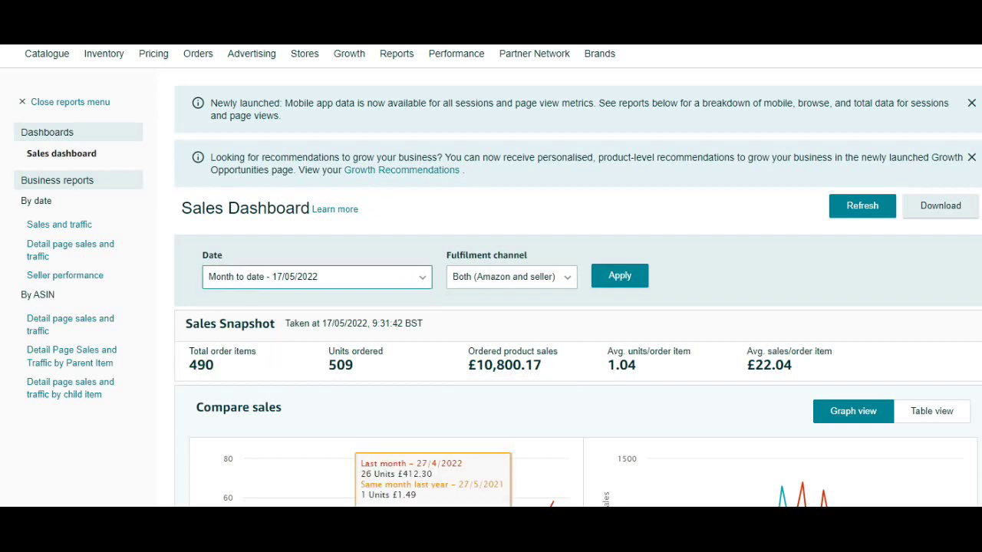
# - Switch the dashboard back to a custom date range and set its start date to 01/12/2021
pyautogui.click(316, 277)
pyautogui.click(231, 401)
pyautogui.click(246, 303)
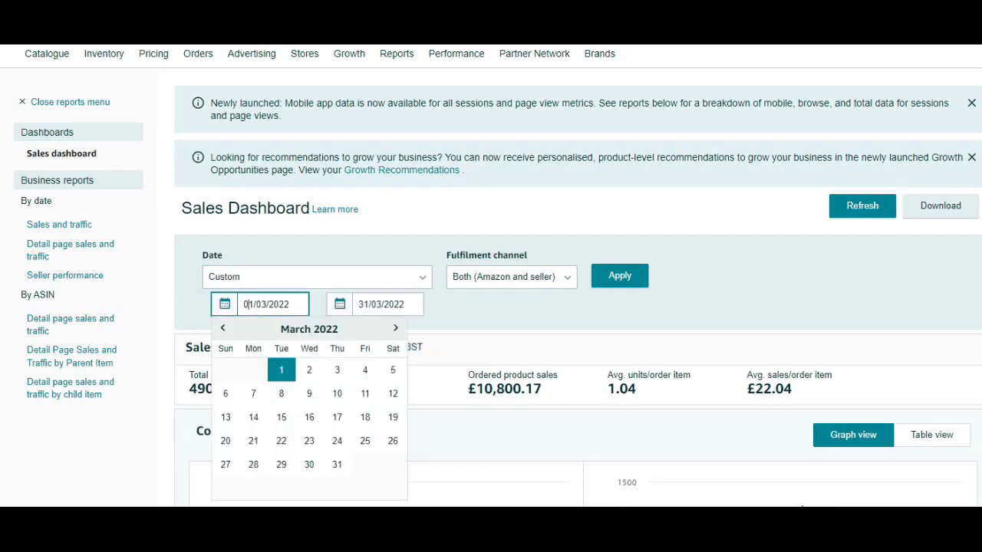
pyautogui.click(222, 329)
pyautogui.click(222, 328)
pyautogui.click(222, 328)
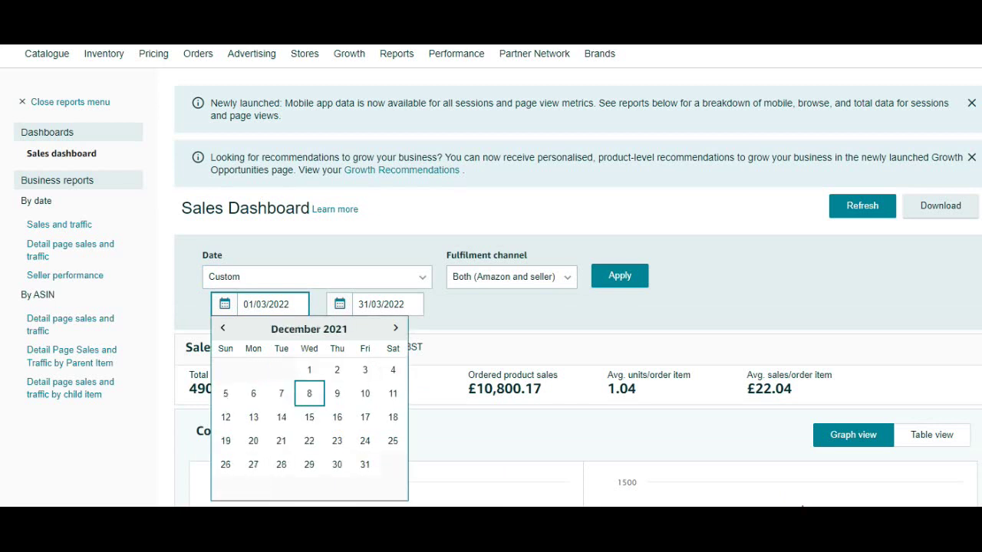
pyautogui.click(309, 370)
# - Set the custom range's end date to 31/12/2021 and apply it to the sales snapshot
pyautogui.click(369, 305)
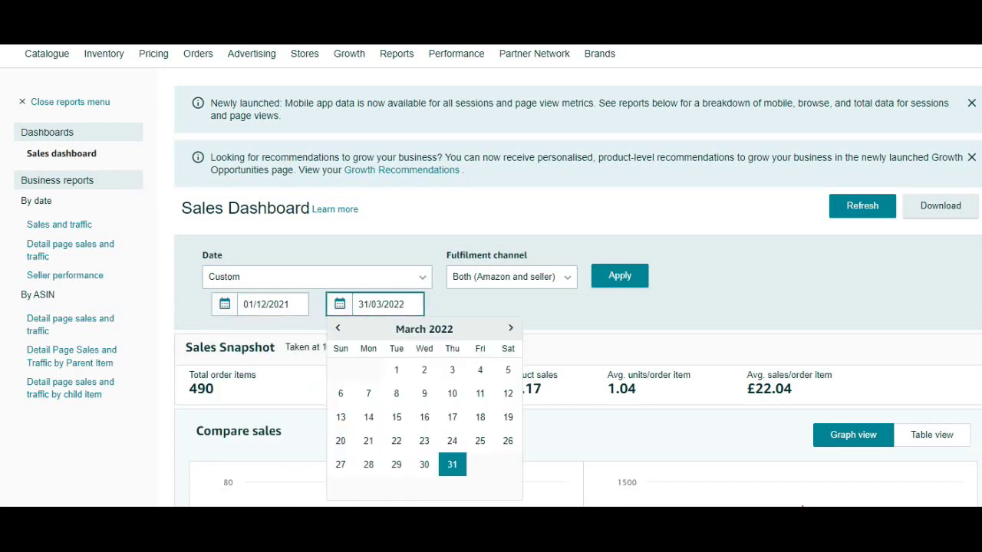
pyautogui.click(337, 328)
pyautogui.click(338, 329)
pyautogui.click(337, 328)
pyautogui.click(338, 328)
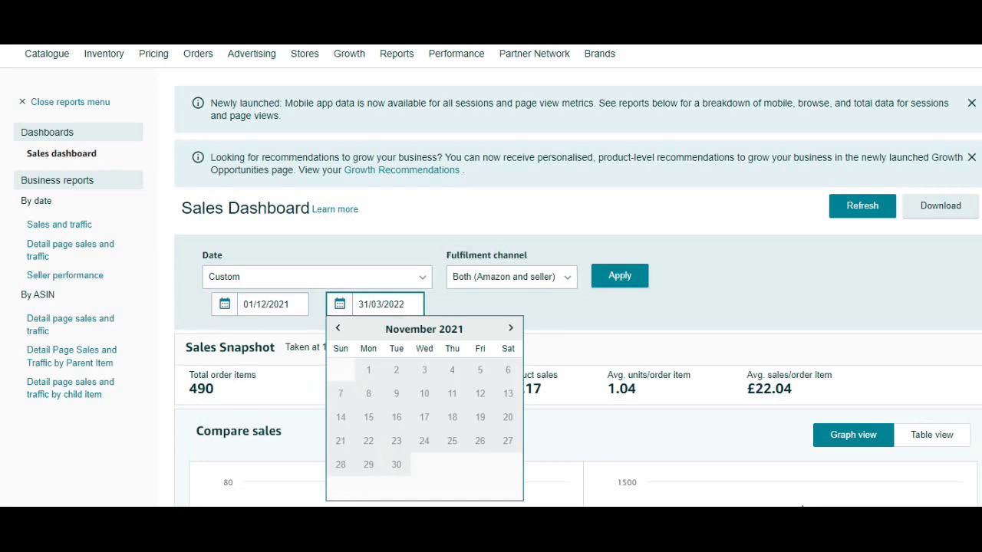
pyautogui.click(510, 328)
pyautogui.click(480, 464)
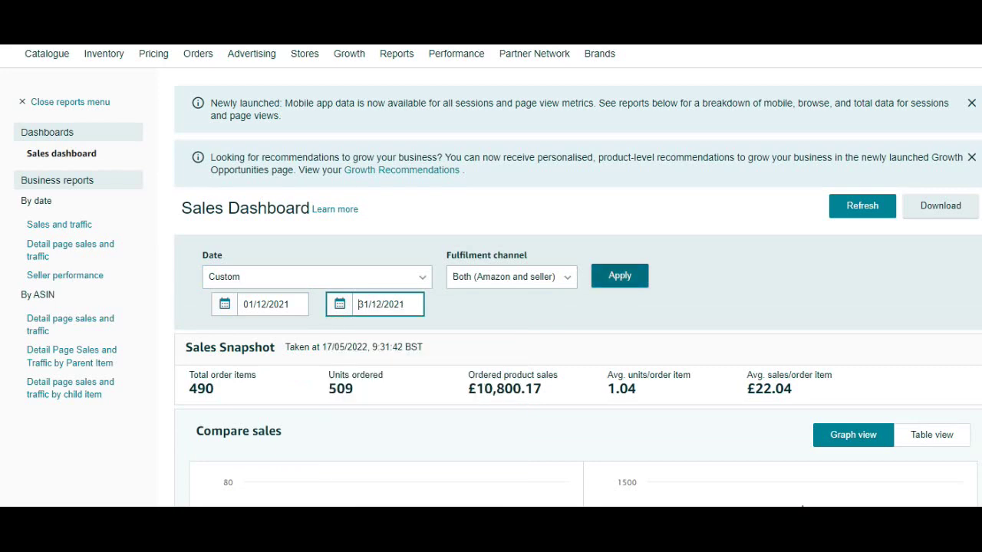
pyautogui.click(620, 276)
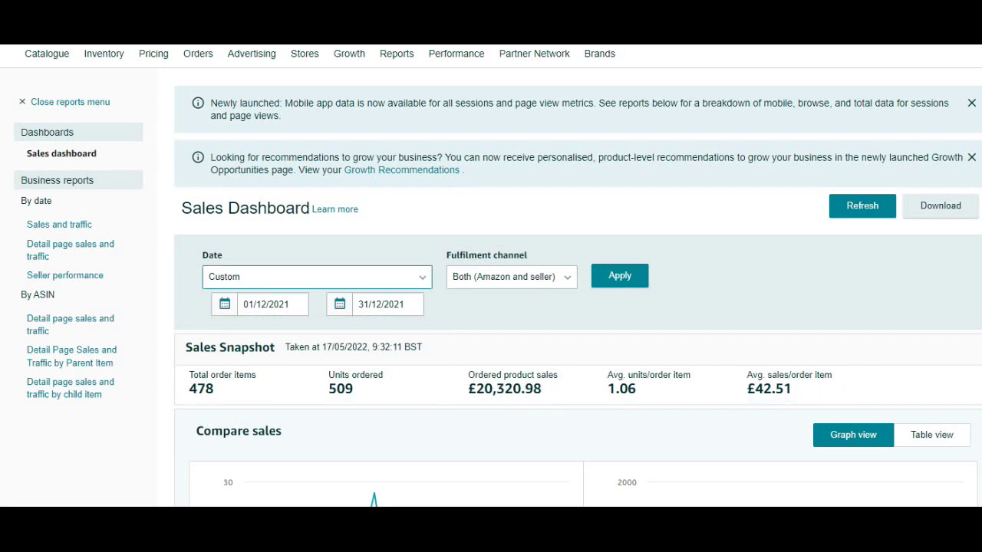
# - Show the sales snapshot for the custom range 01/01/2022 to 31/01/2022
pyautogui.click(272, 304)
pyautogui.click(395, 328)
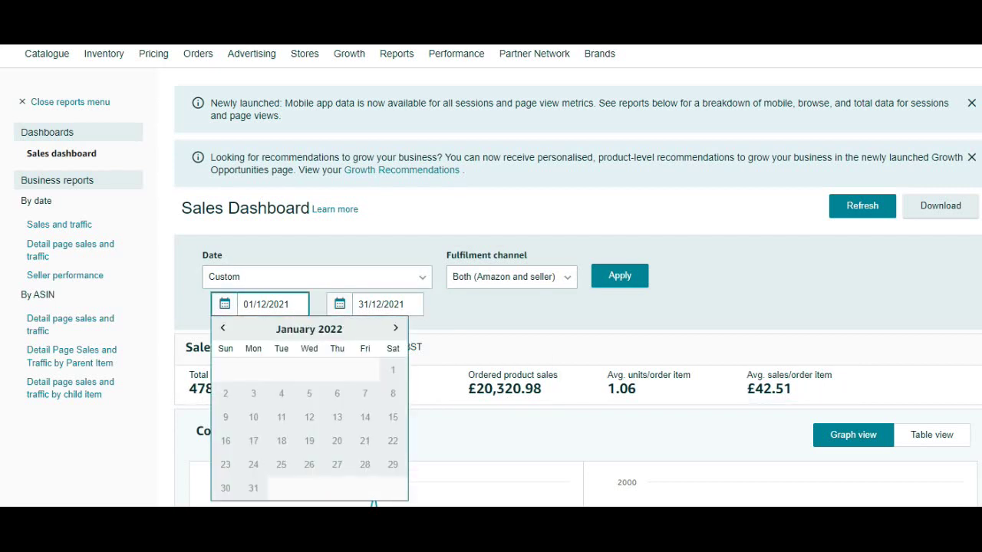
pyautogui.click(383, 304)
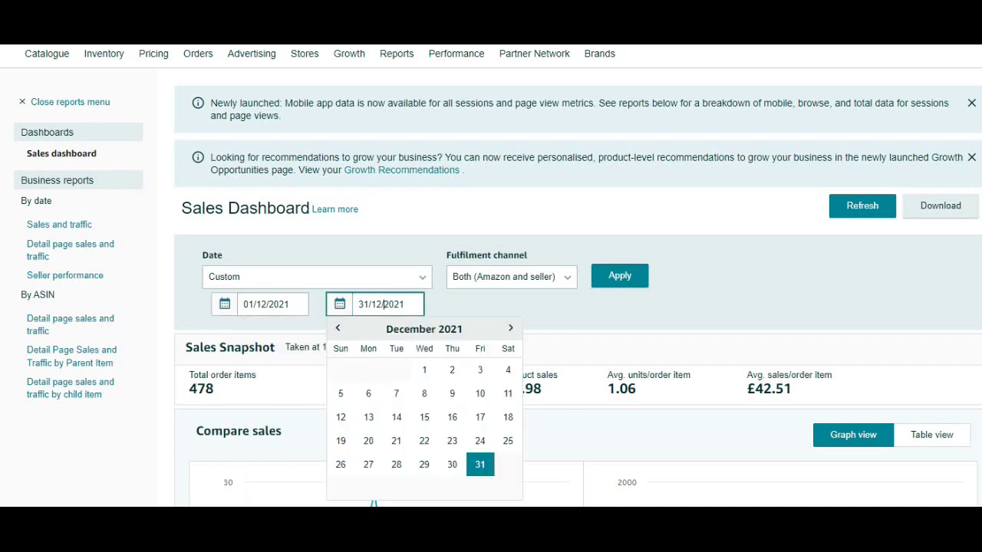
pyautogui.click(510, 328)
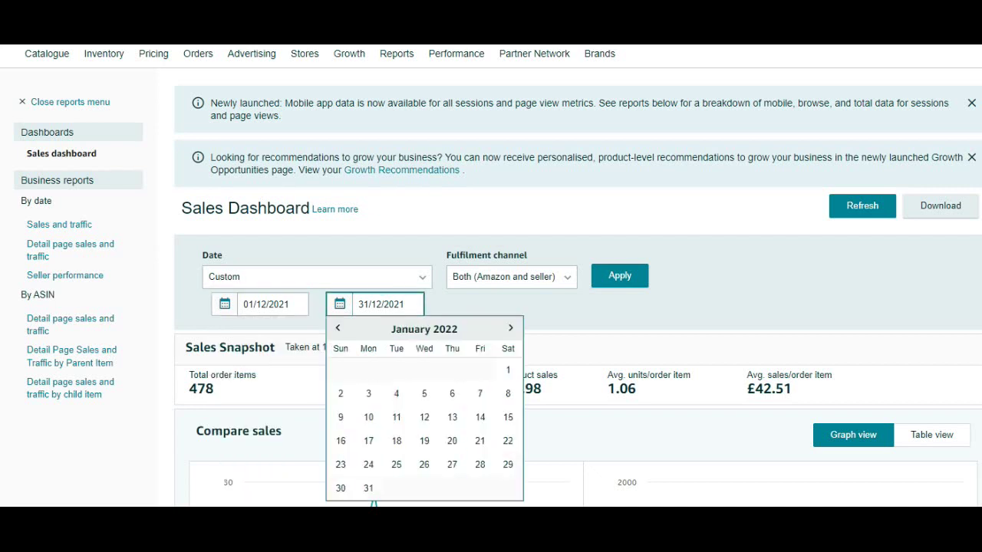
pyautogui.click(368, 488)
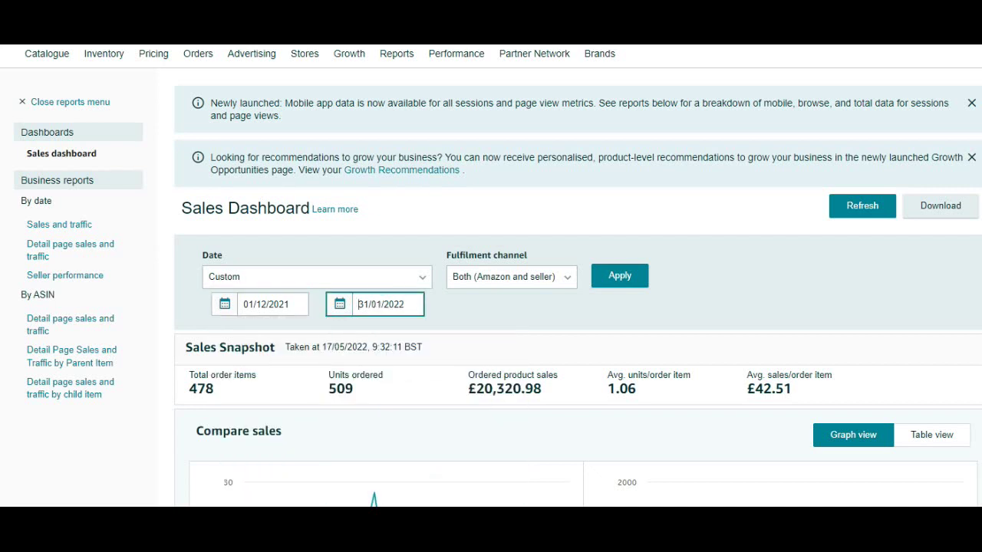
pyautogui.click(288, 304)
pyautogui.press('pagedown')
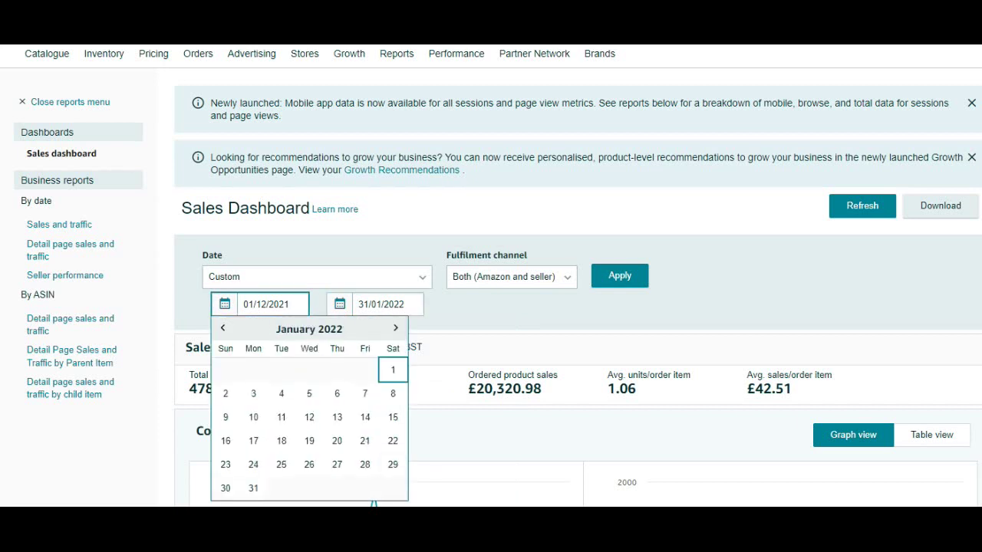
pyautogui.press('Return')
pyautogui.click(619, 276)
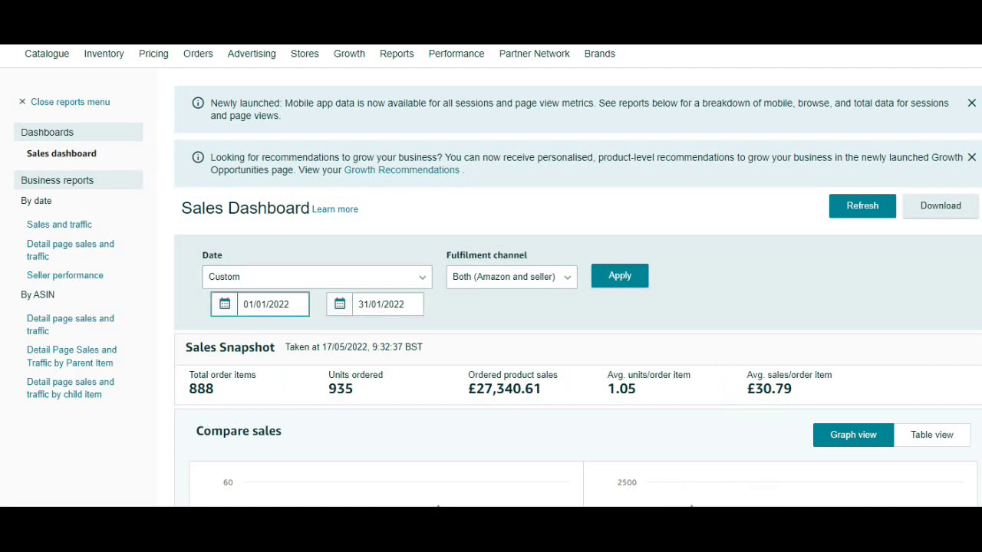
# - Show the sales snapshot for the custom range 01/02/2022 to 28/02/2022
pyautogui.click(262, 304)
pyautogui.click(396, 329)
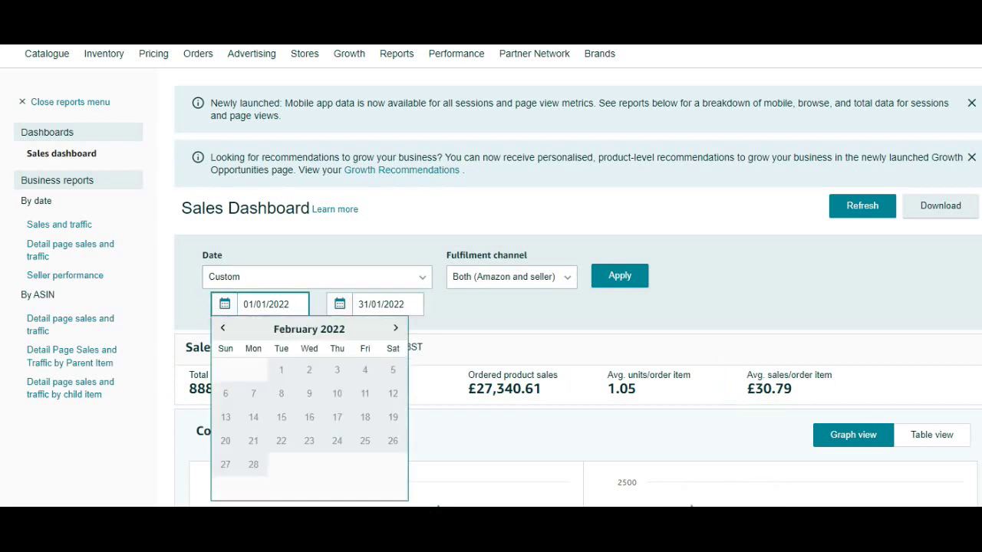
pyautogui.click(405, 305)
pyautogui.click(510, 329)
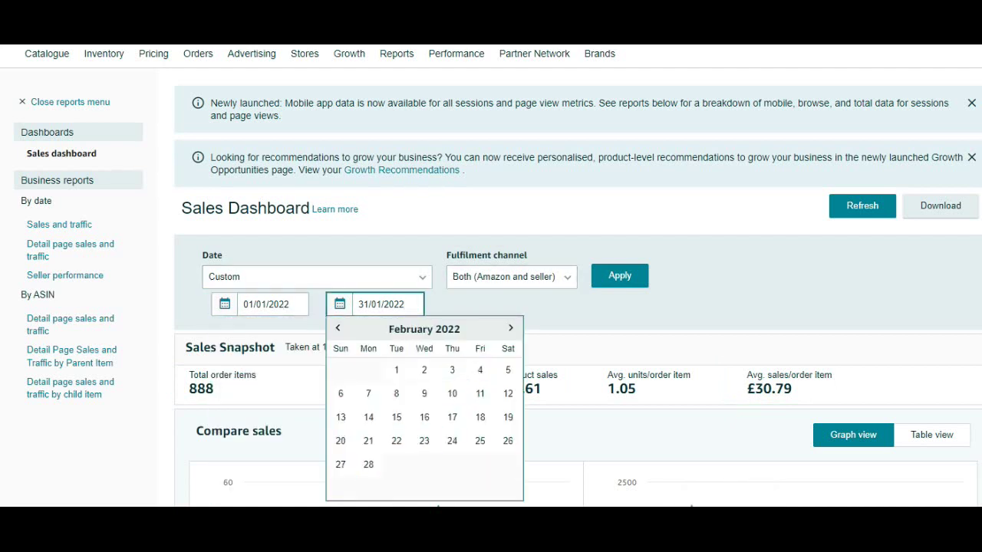
pyautogui.click(368, 464)
pyautogui.click(263, 304)
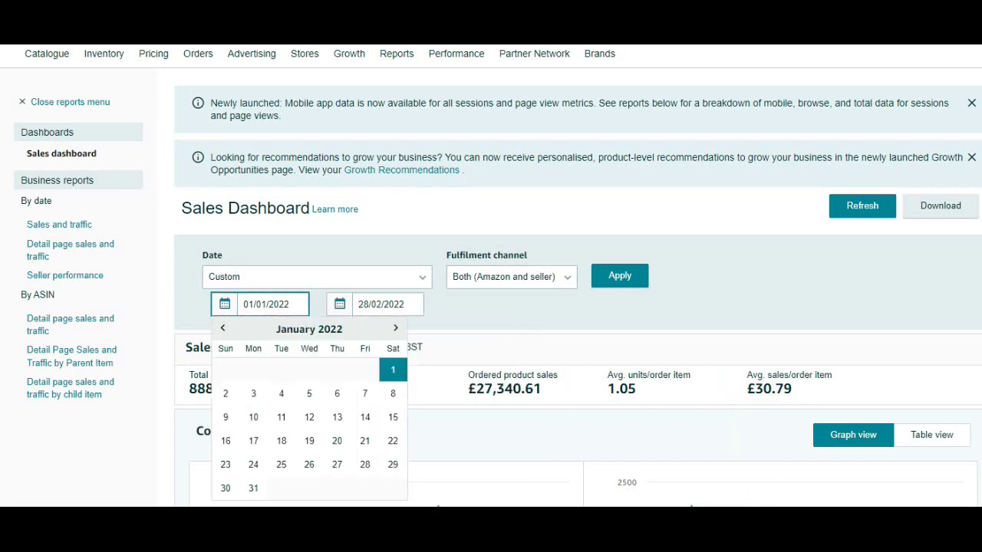
pyautogui.click(396, 328)
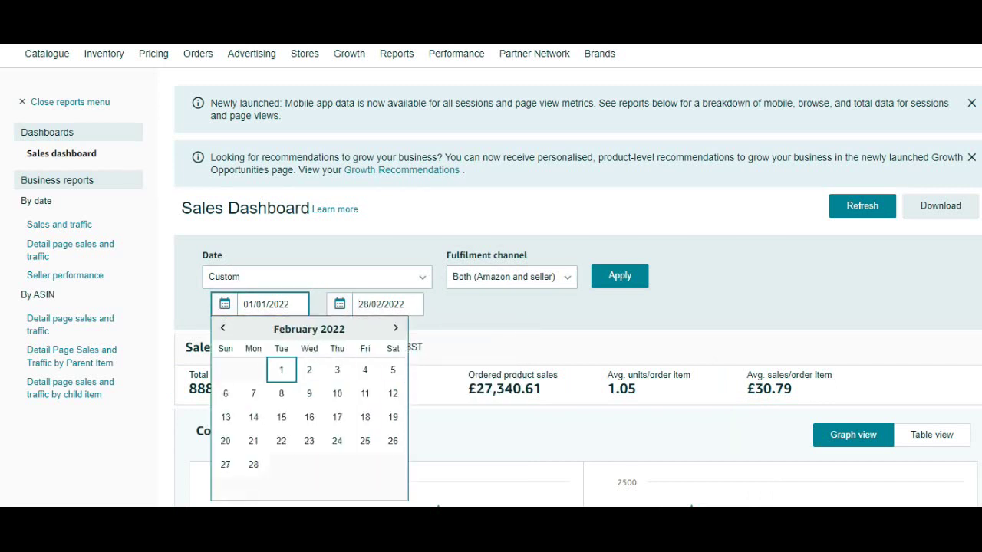
pyautogui.click(281, 369)
pyautogui.click(619, 275)
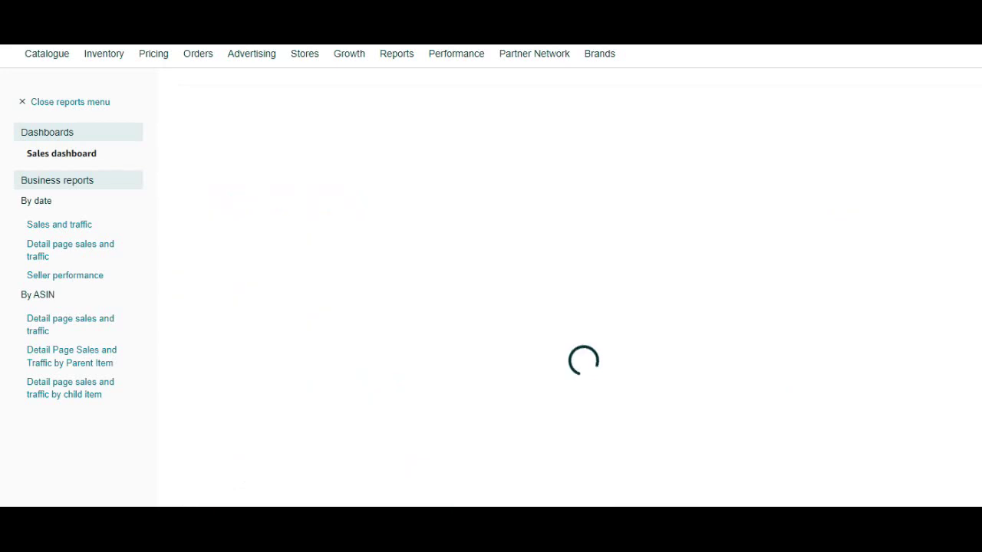